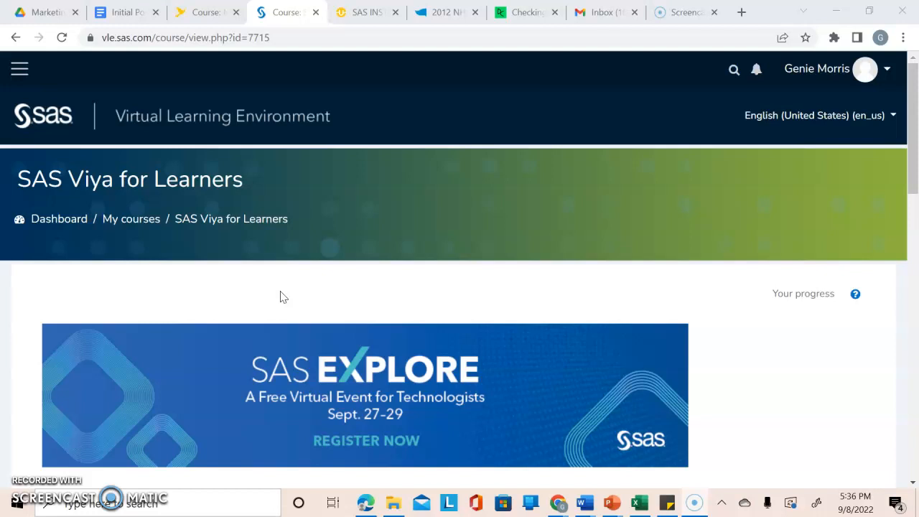
Step: Launch SAS Viya for Learners 3.5 from the course page and dismiss the Tags error in SAS Drive
click(894, 117)
click(904, 115)
drag(906, 117, 907, 217)
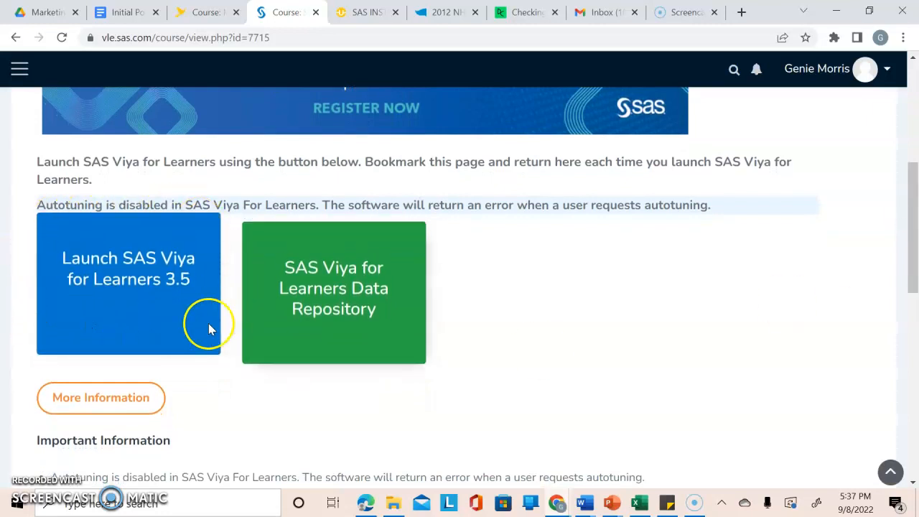
click(125, 264)
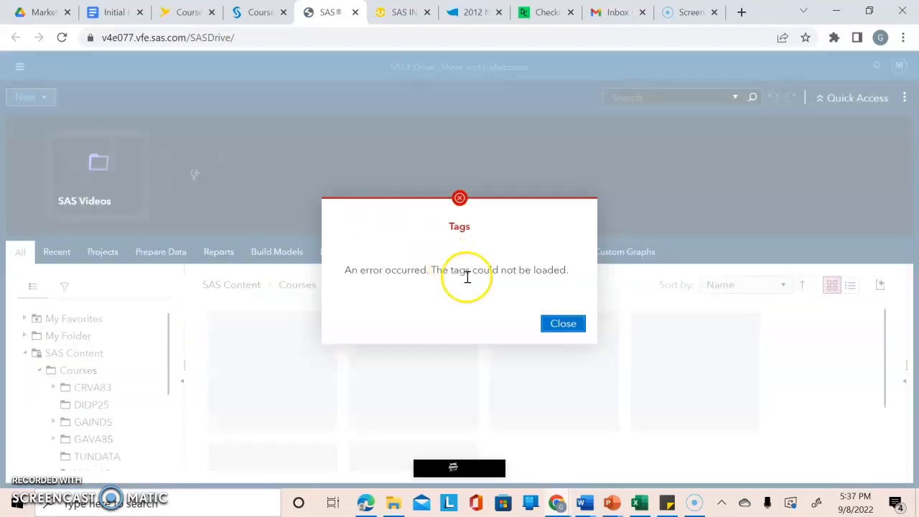
click(562, 326)
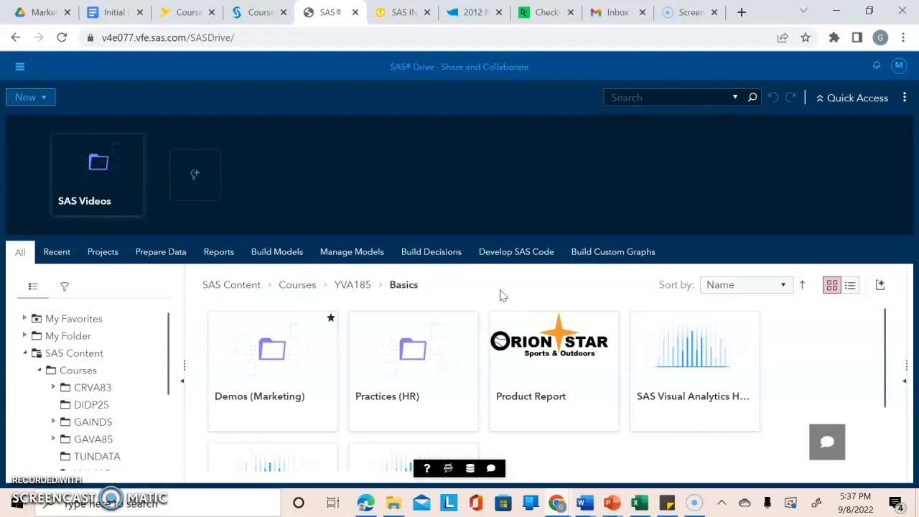
Step: Browse from SAS Content through the Courses and YVA185 folders into the Basics folder, dismissing the Tags errors
click(255, 284)
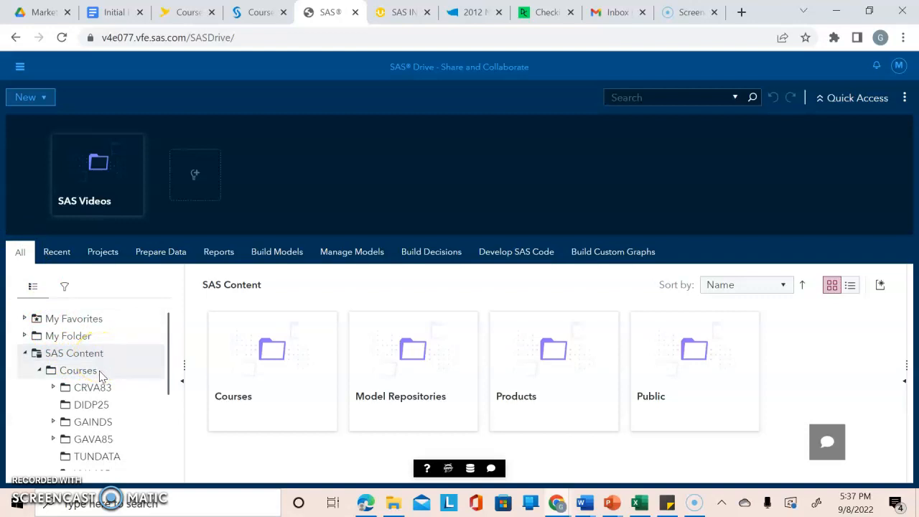
drag(171, 354, 161, 415)
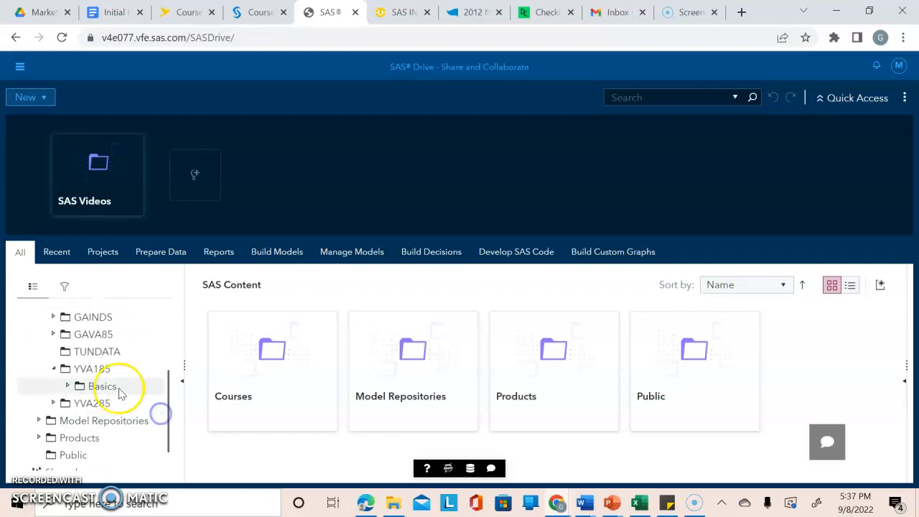
click(107, 369)
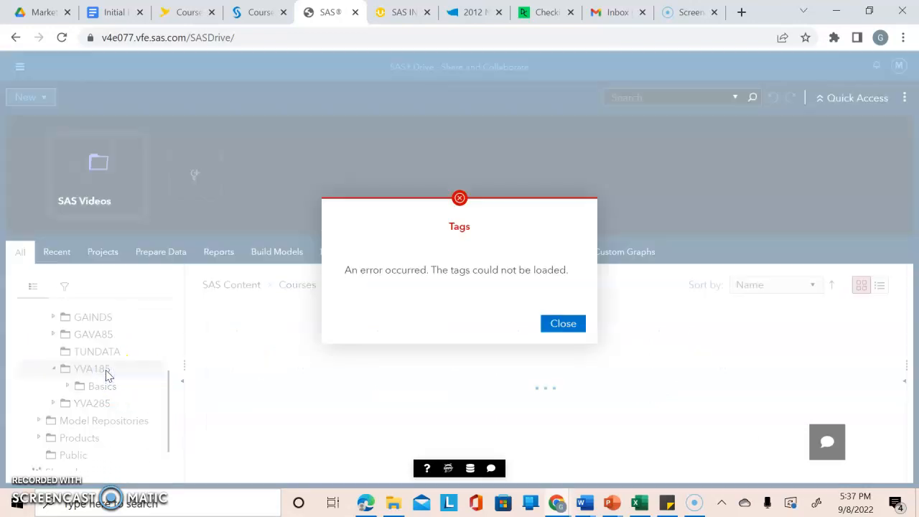
click(571, 324)
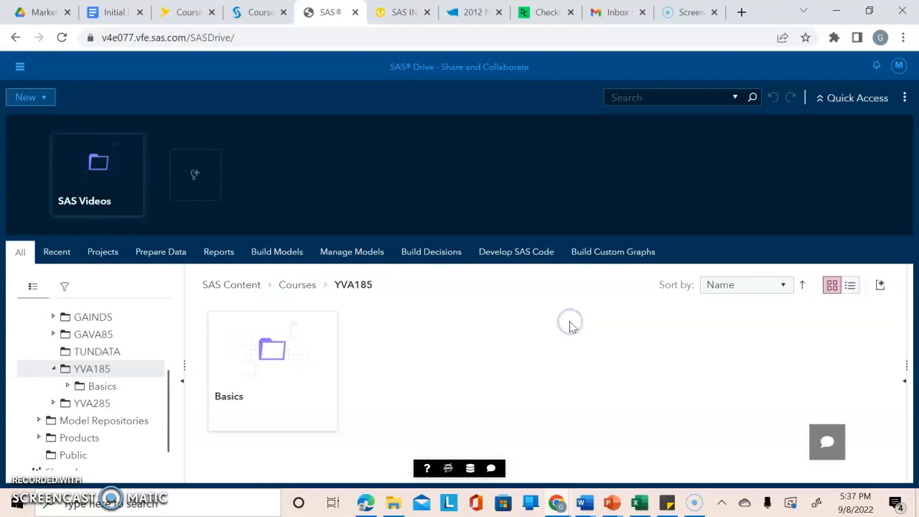
click(280, 374)
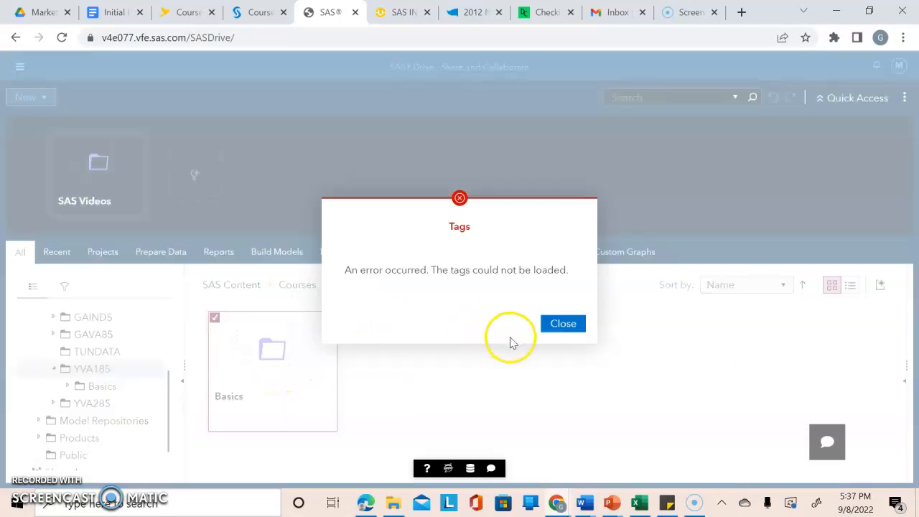
click(552, 327)
click(283, 370)
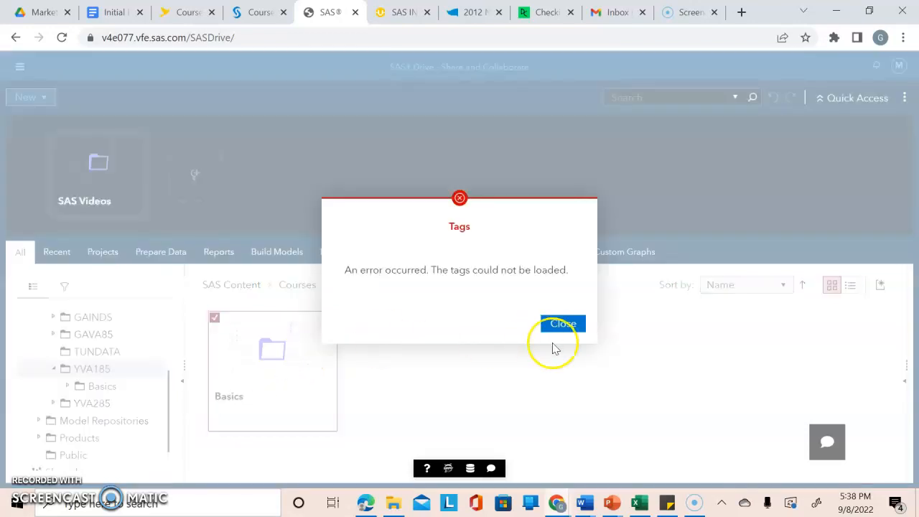
click(563, 324)
click(291, 392)
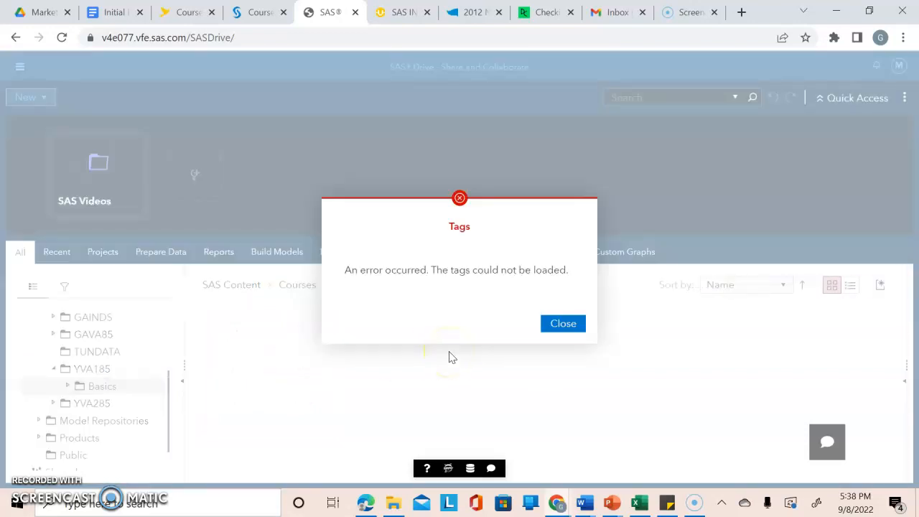
click(567, 325)
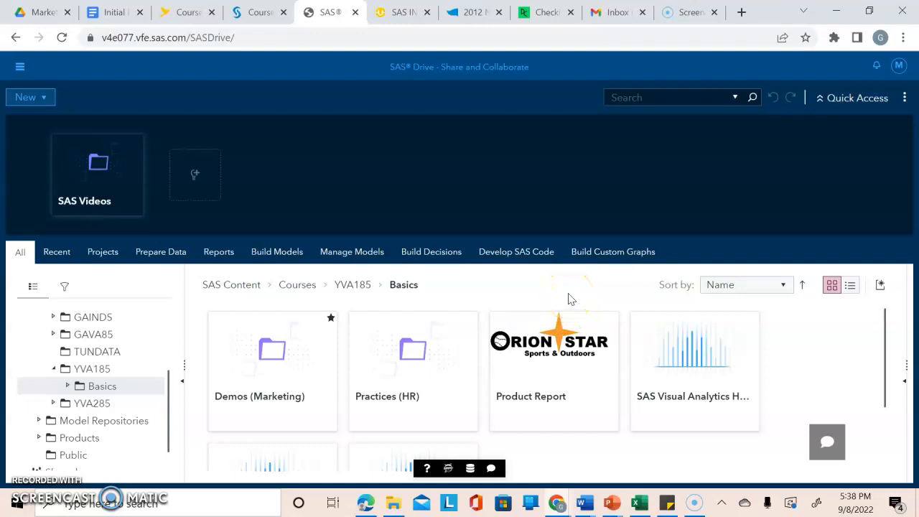
Step: Open Product Report without its autosaved changes and display the Supplier Analysis page
double_click(551, 373)
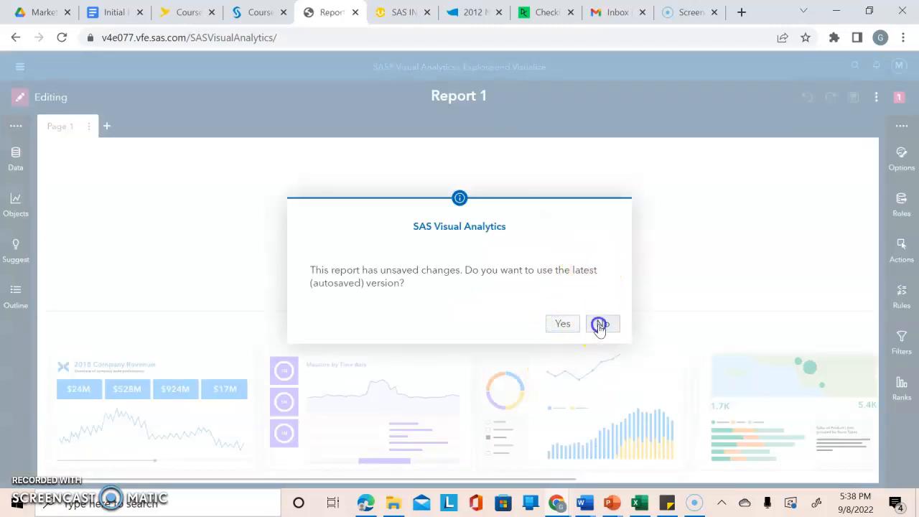
click(600, 324)
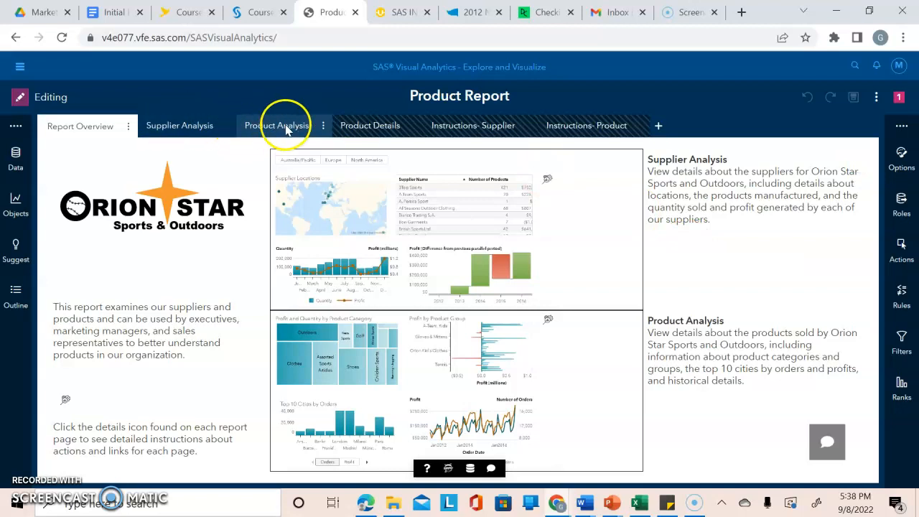
click(193, 130)
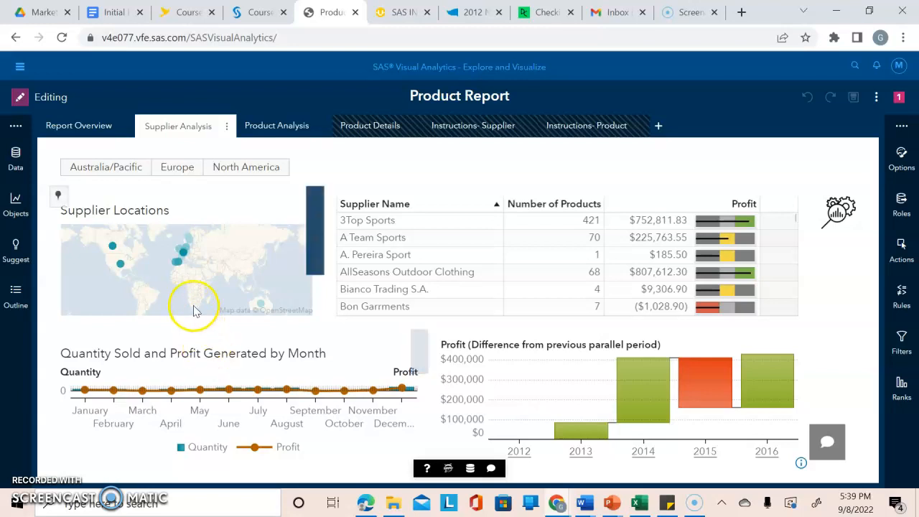
Step: Examine supplier data by country, selecting the United States, Spain and a northern European location in turn on the Supplier Locations map
click(120, 264)
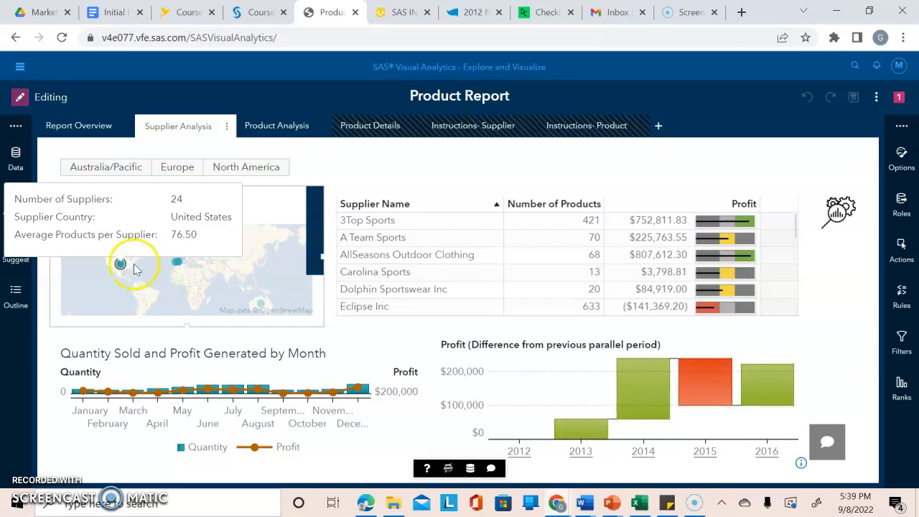
click(182, 264)
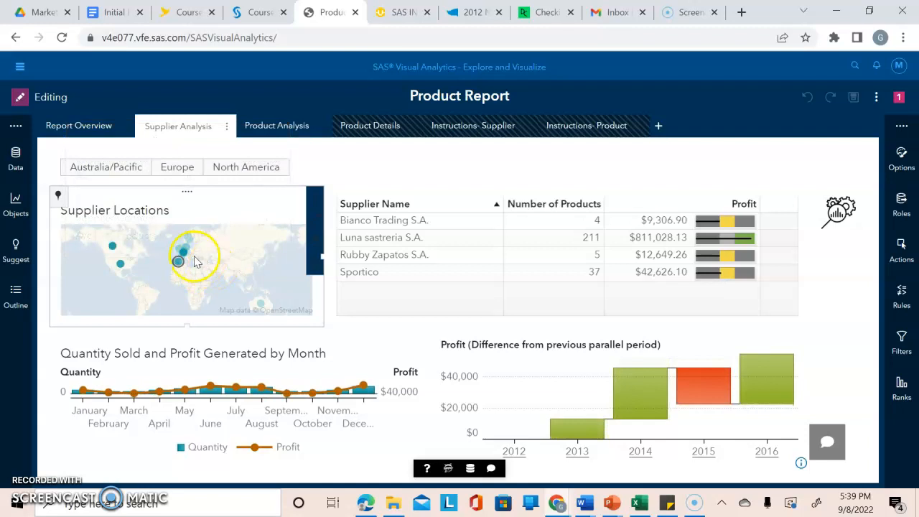
click(189, 244)
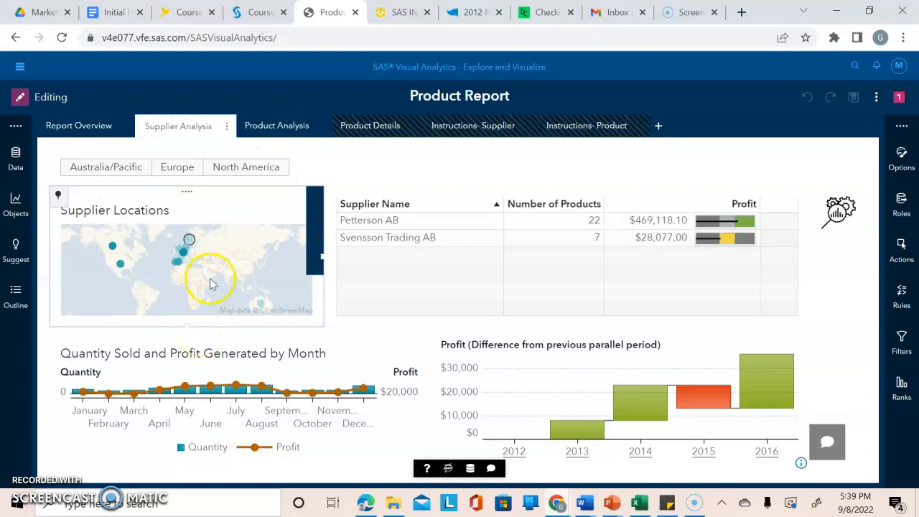
Step: Maximize the Supplier Locations map, select the United States marker, and view and close its linked Wikipedia page
click(316, 235)
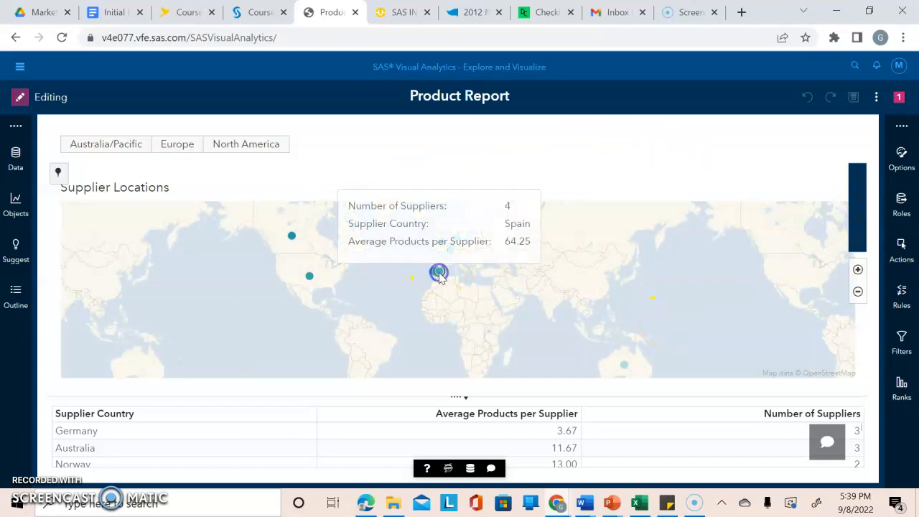
click(310, 278)
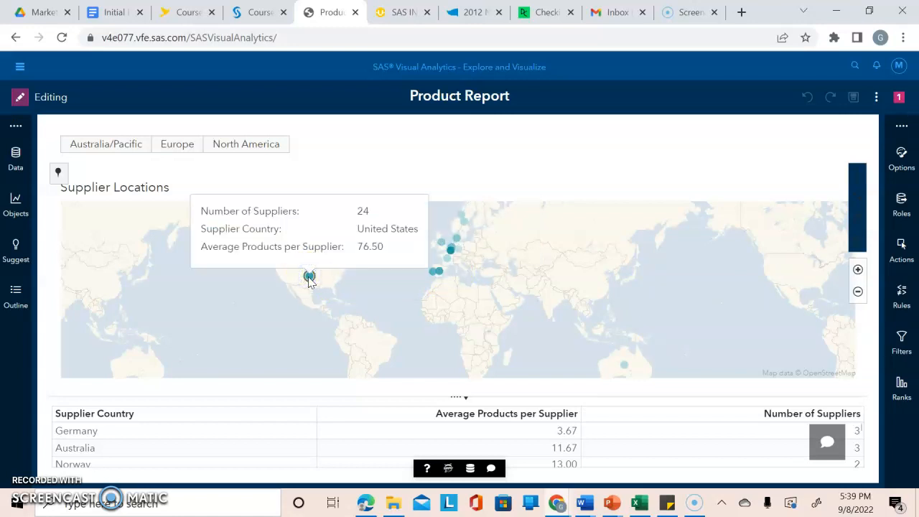
double_click(309, 277)
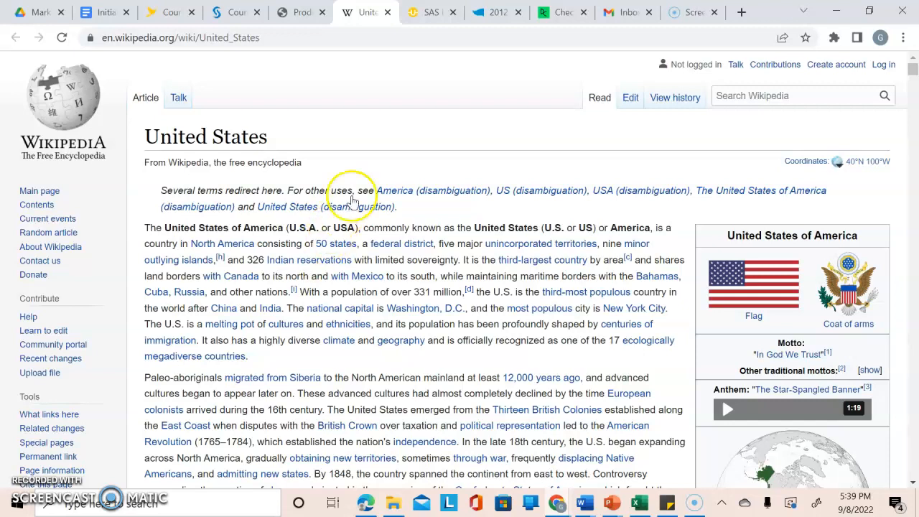
click(388, 14)
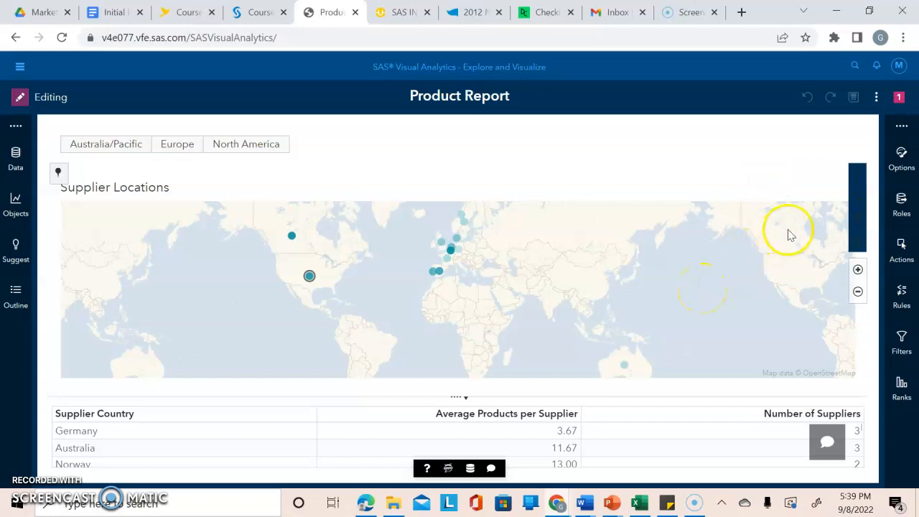
Step: Restore the maximized Supplier Locations map to its normal size on the Supplier Analysis page
click(858, 214)
click(859, 197)
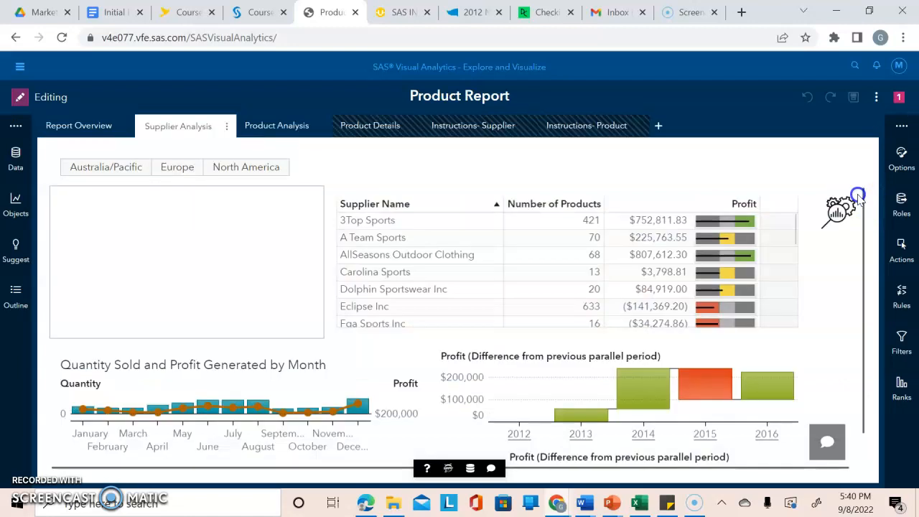
click(858, 197)
click(843, 191)
click(638, 173)
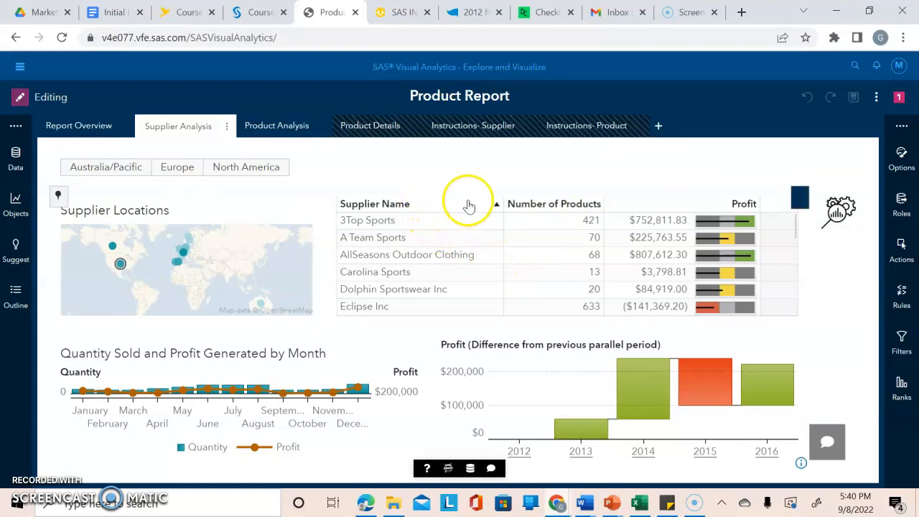
Step: Move the Number of Products column ahead of Supplier Name in the supplier table
drag(551, 208, 397, 201)
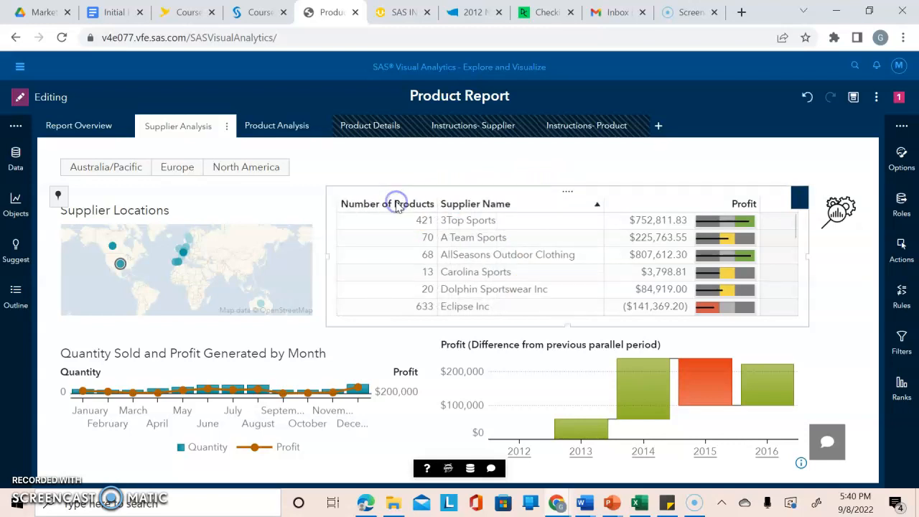
drag(507, 207, 525, 201)
drag(522, 204, 488, 214)
Step: Sort the supplier table by Supplier Name in descending order and return it to ascending order
click(513, 204)
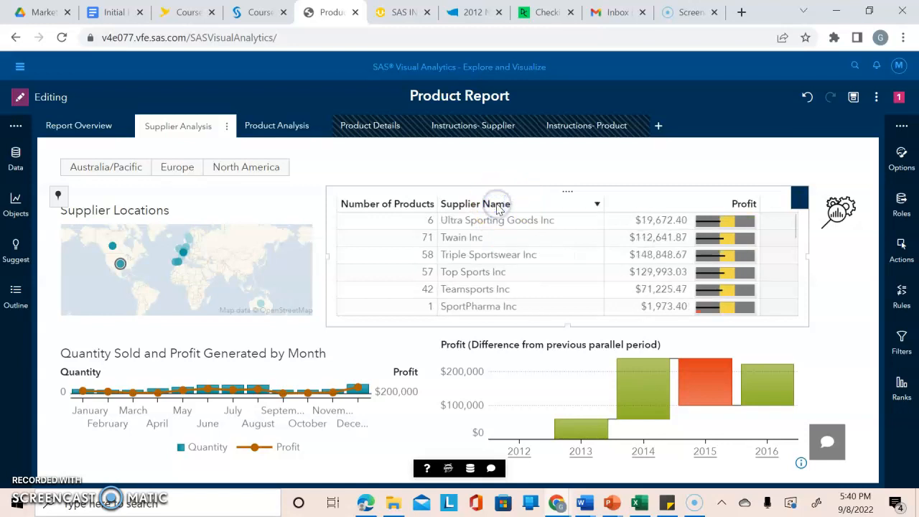
click(498, 207)
click(499, 207)
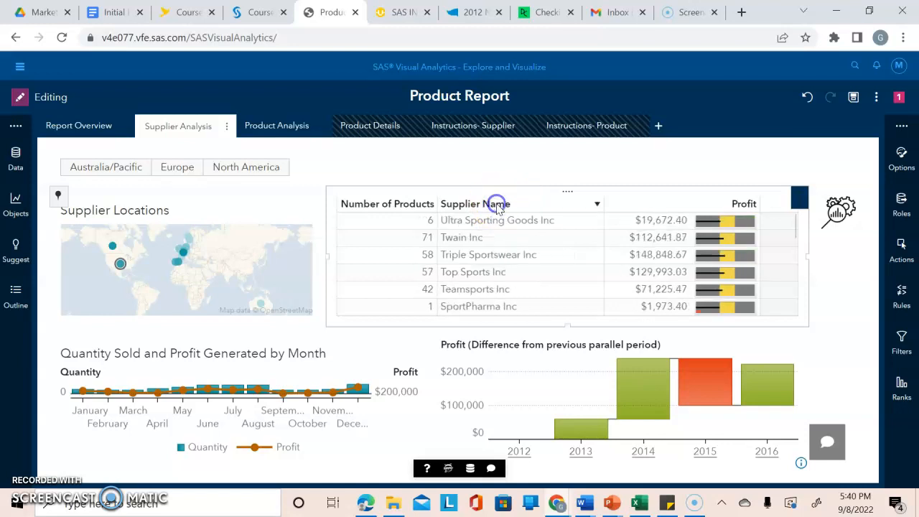
click(494, 207)
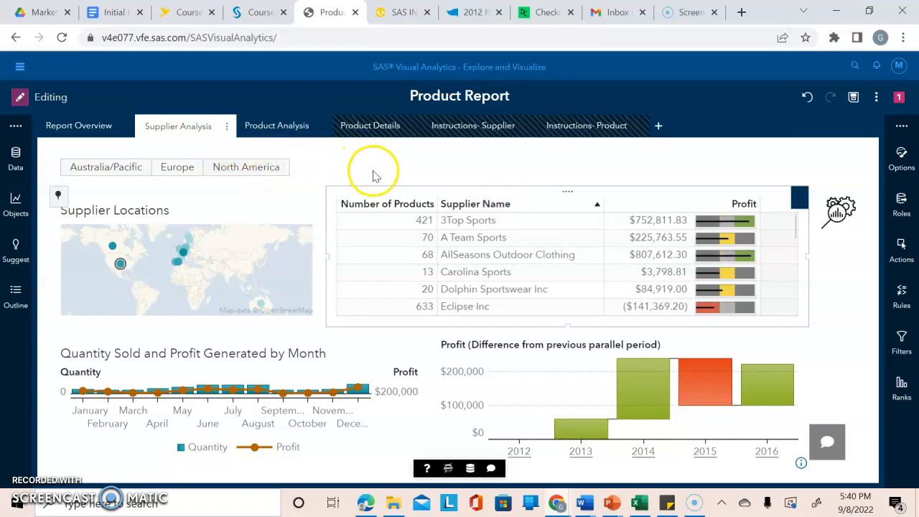
Step: Check the 2013 to 2015 bars in the profit difference chart and drill down into the months of 2014
mouse_move(640, 389)
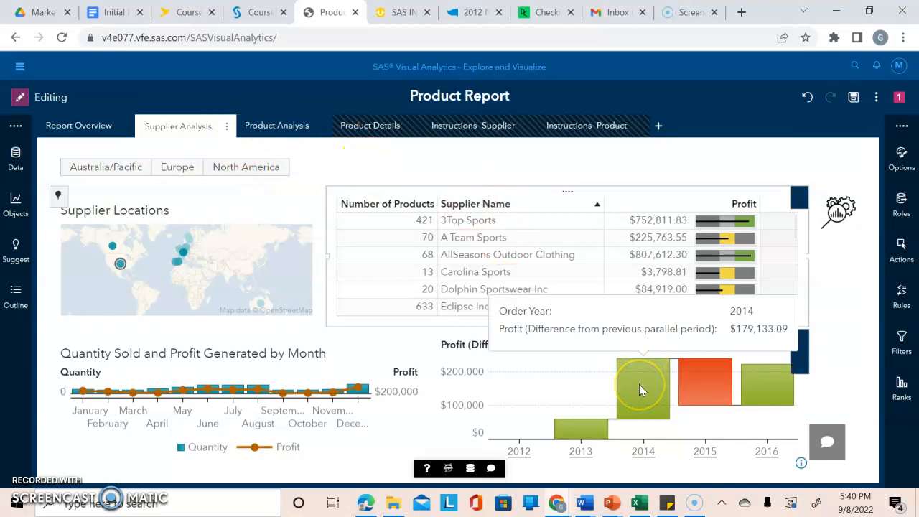
click(537, 400)
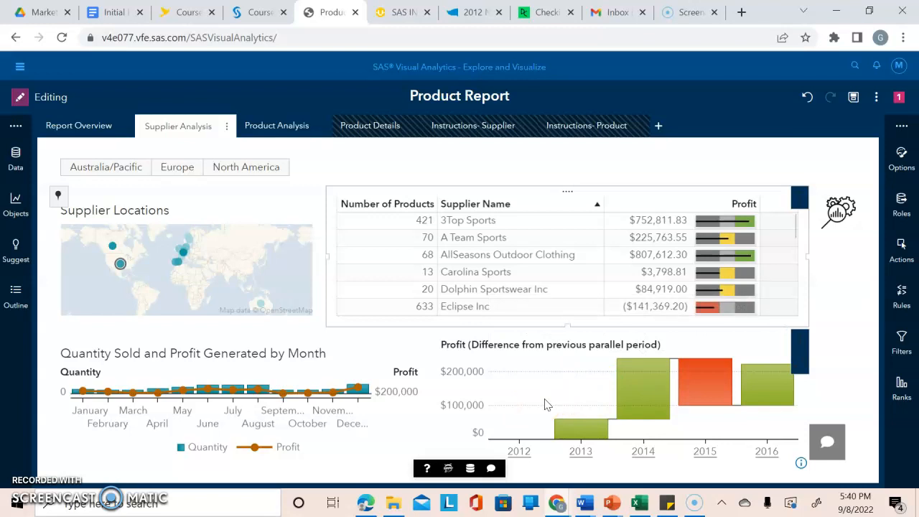
mouse_move(635, 379)
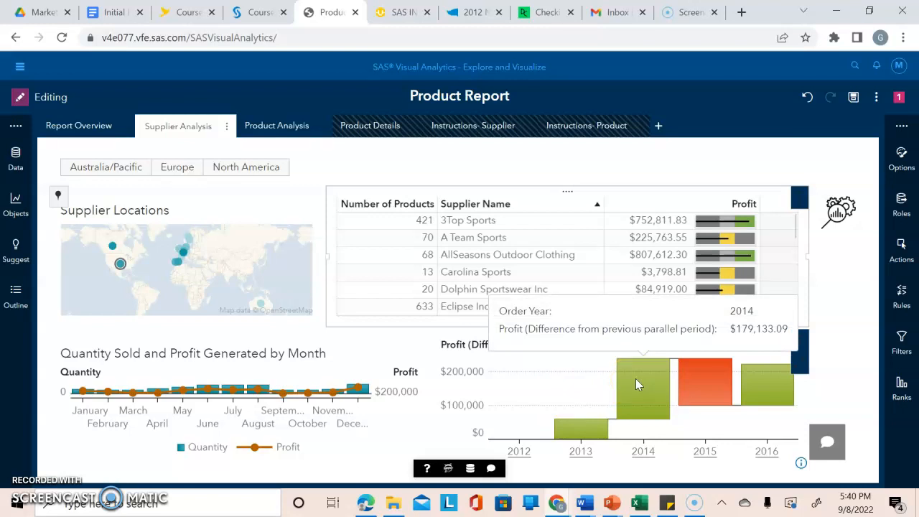
click(690, 378)
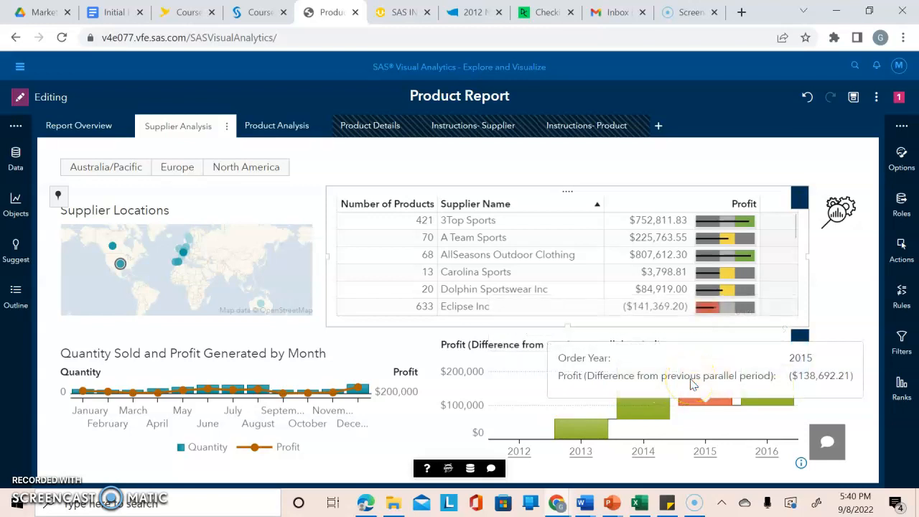
click(598, 428)
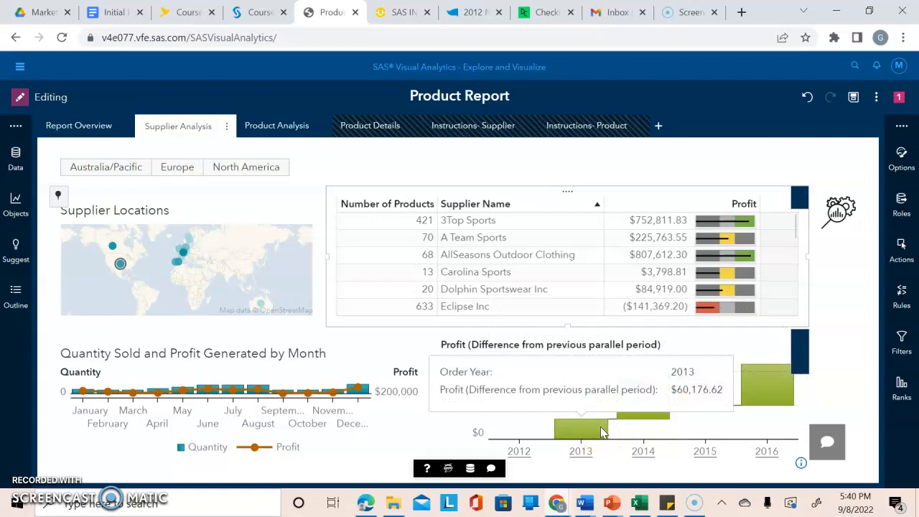
double_click(635, 402)
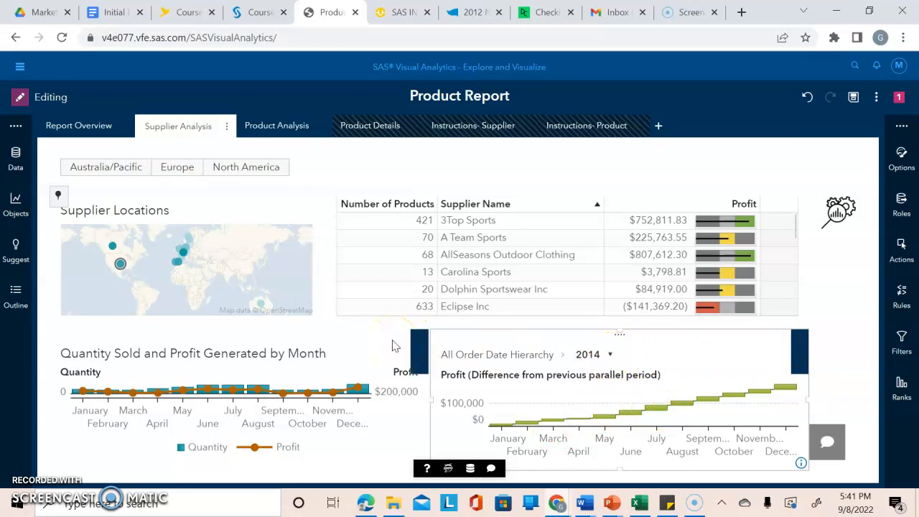
Step: Display the Product Analysis page of the report to examine its charts
click(288, 129)
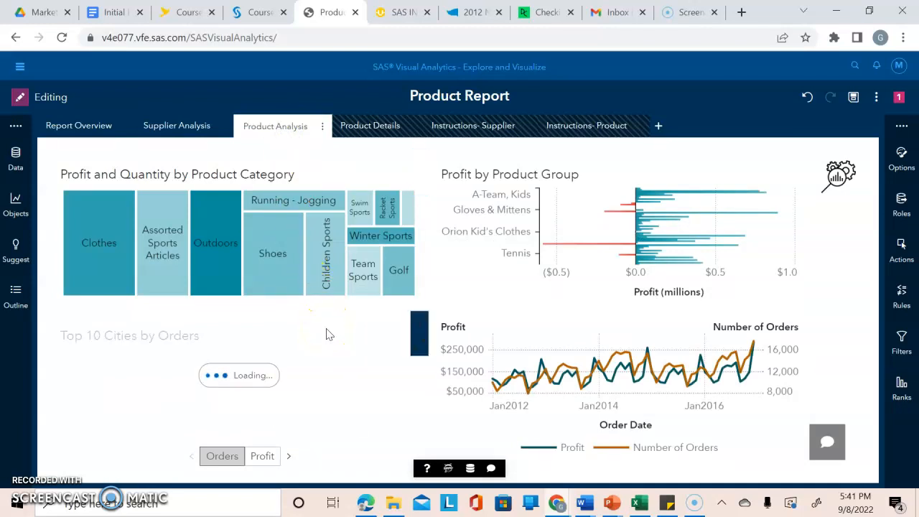
mouse_move(281, 199)
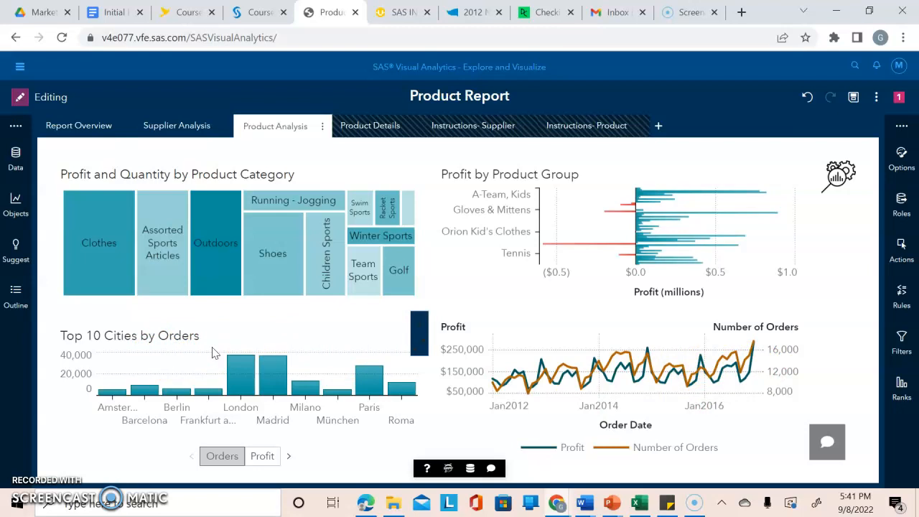
Step: Filter the charts by the Clothes and then the Shoes category, and inspect the shoe group profits and the Madrid and London orders
click(104, 250)
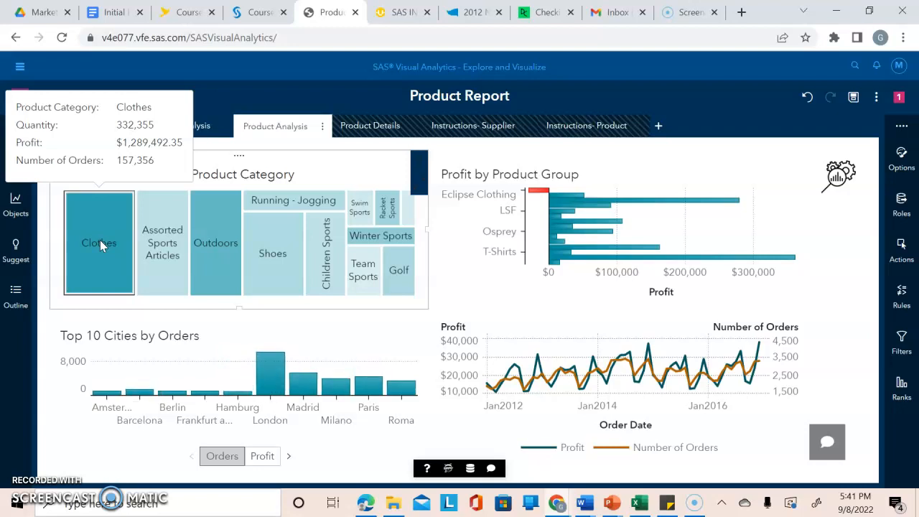
click(267, 263)
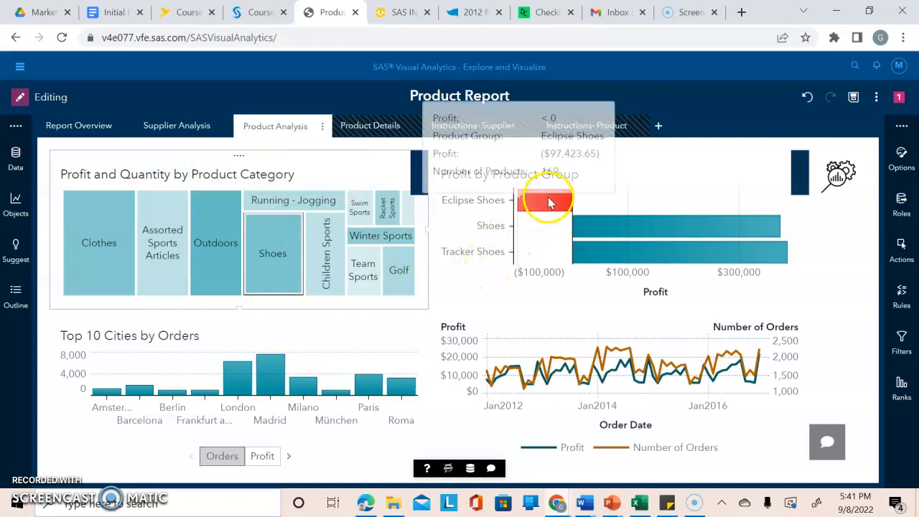
mouse_move(549, 211)
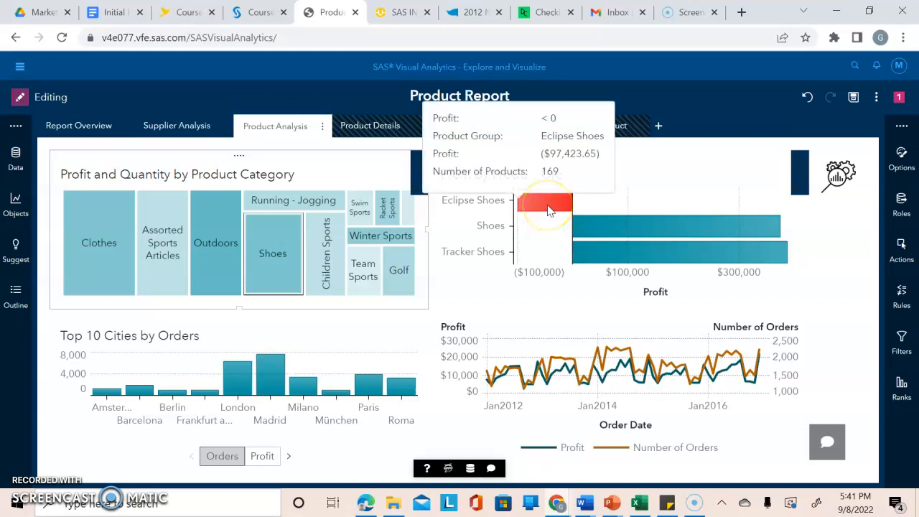
mouse_move(593, 230)
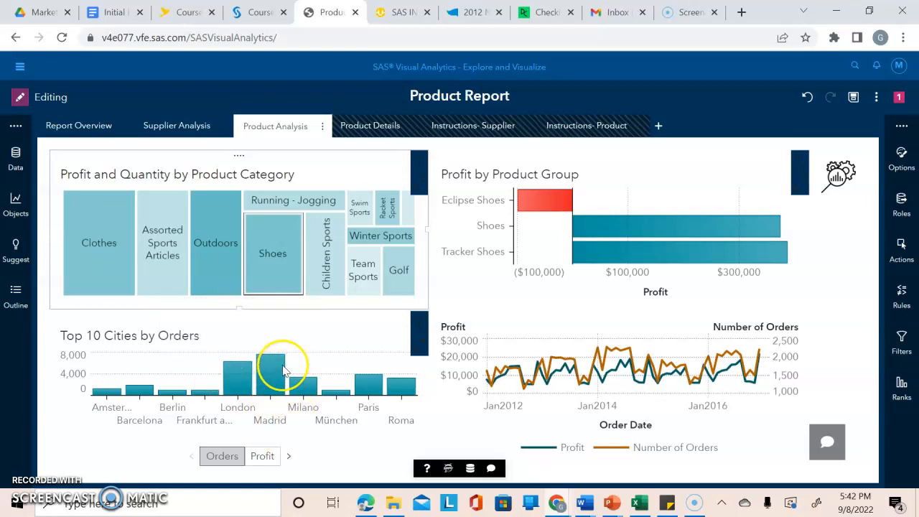
mouse_move(283, 368)
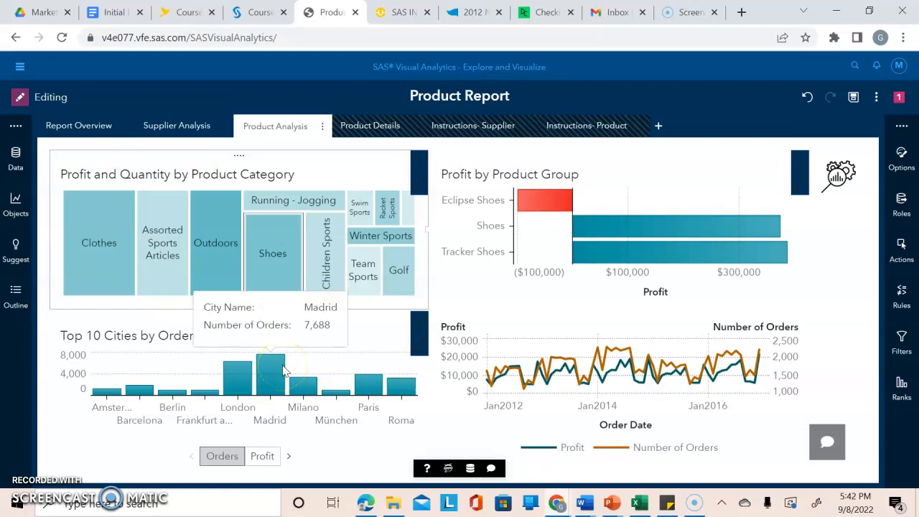
mouse_move(237, 375)
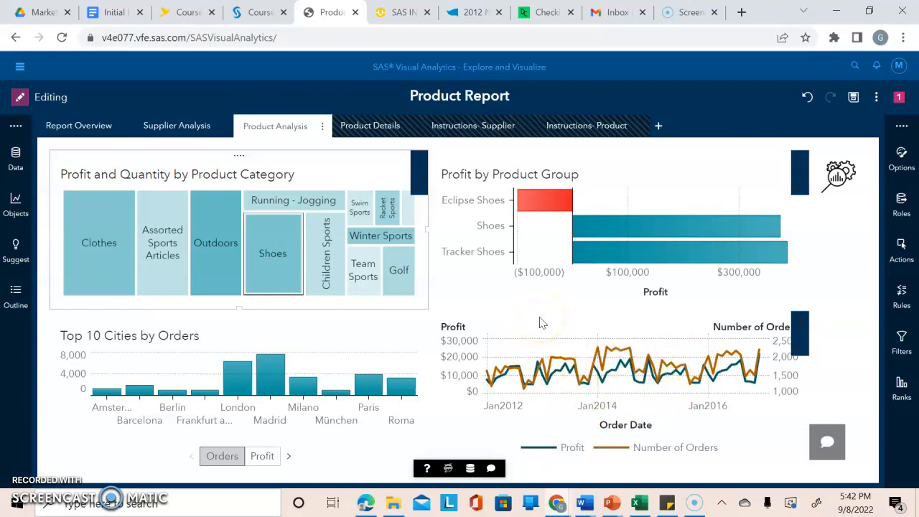
Step: On the Product Details page, select Children and then Clothes & Shoes in the product line treemap to highlight matching products in the table
click(365, 130)
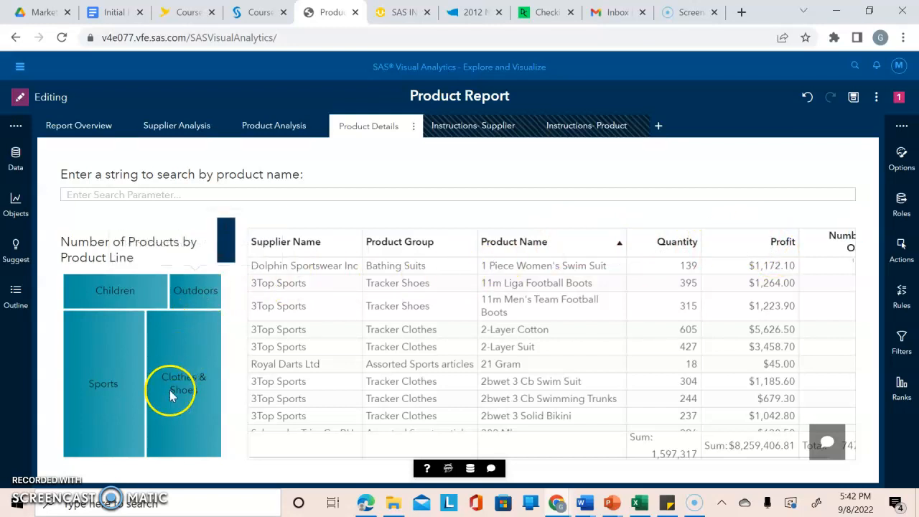
click(135, 296)
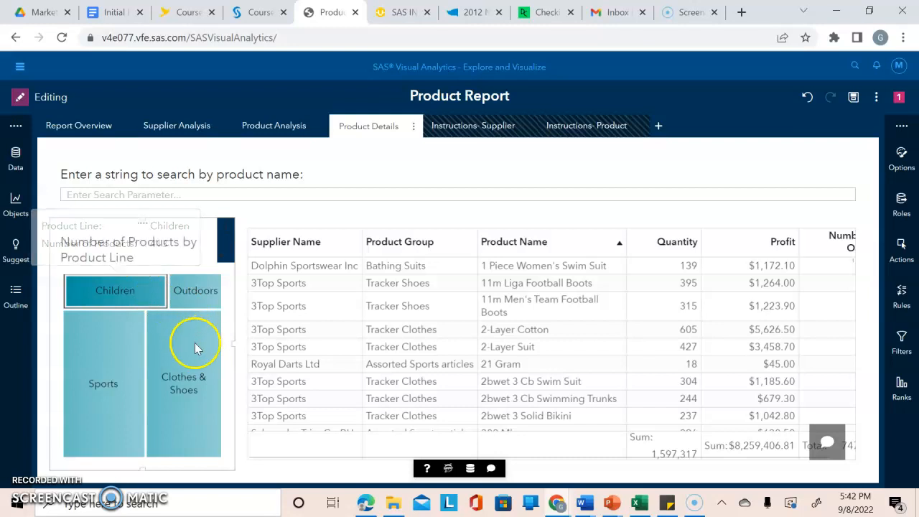
click(137, 295)
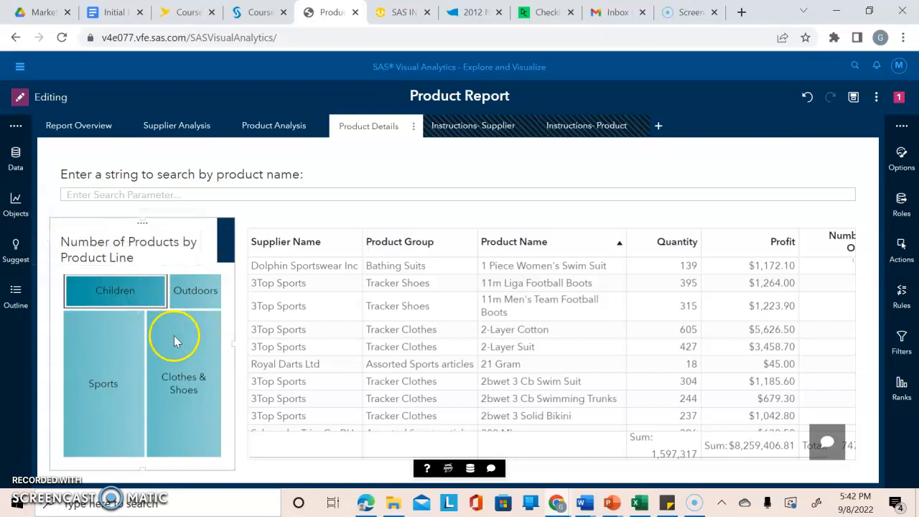
click(169, 354)
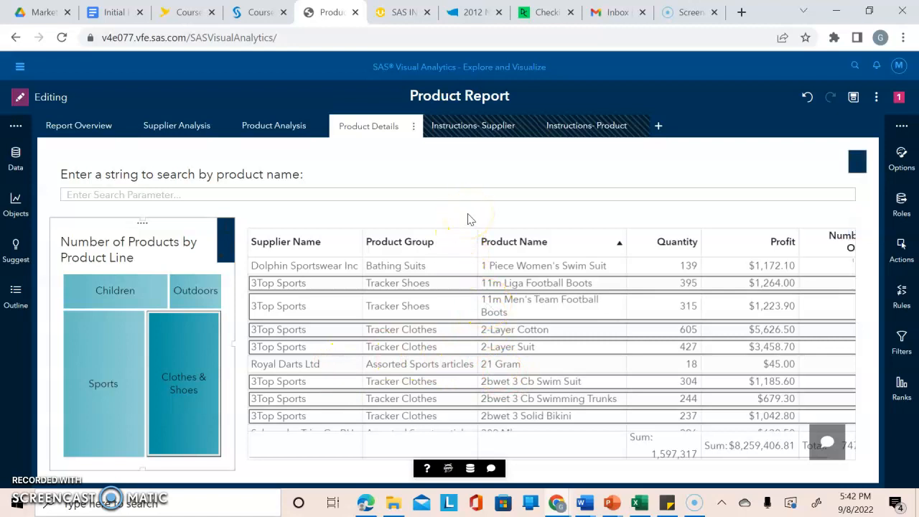
Step: Search the product table for product names containing Jacket
click(279, 196)
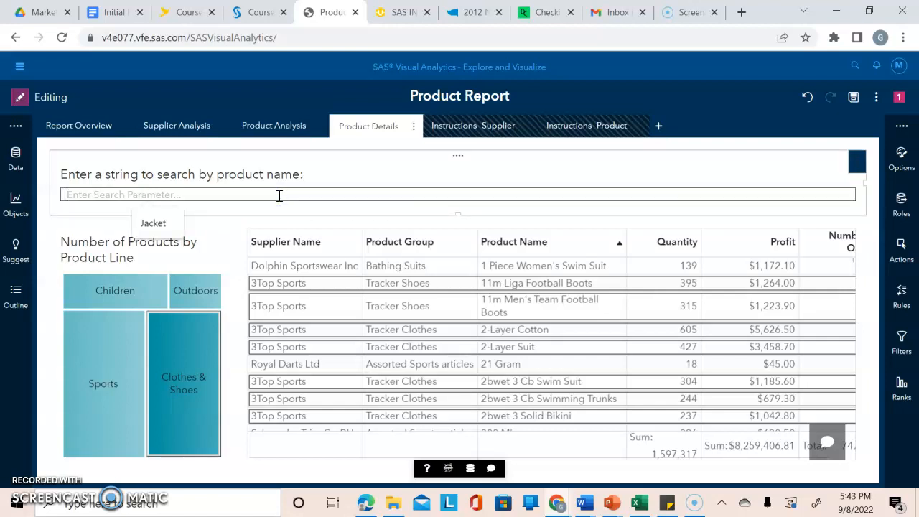
text(Jacket)
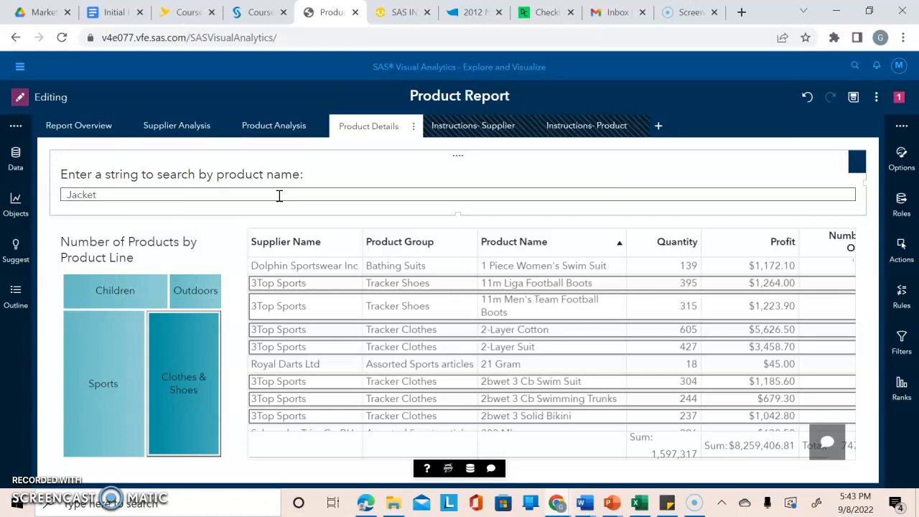
key(Return)
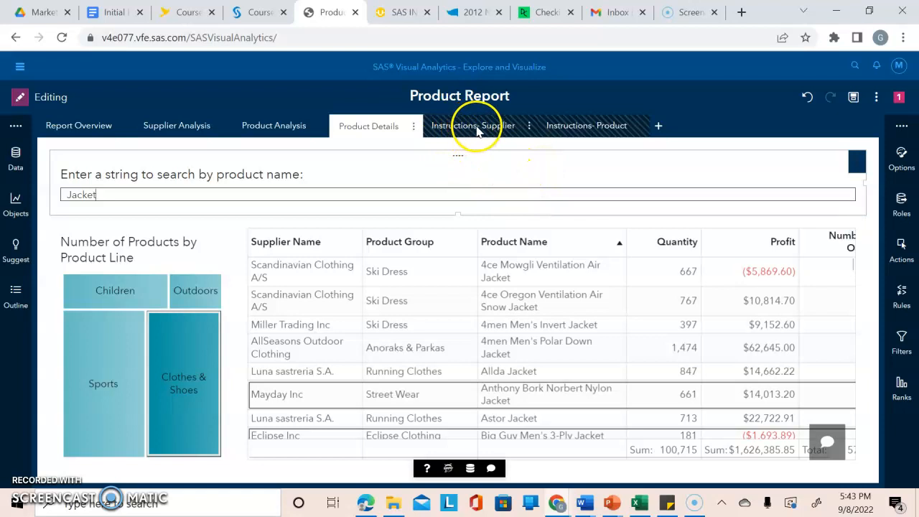
Step: Read the supplier instructions page, and reach it again through the linked gear image on the Supplier Analysis page
click(476, 128)
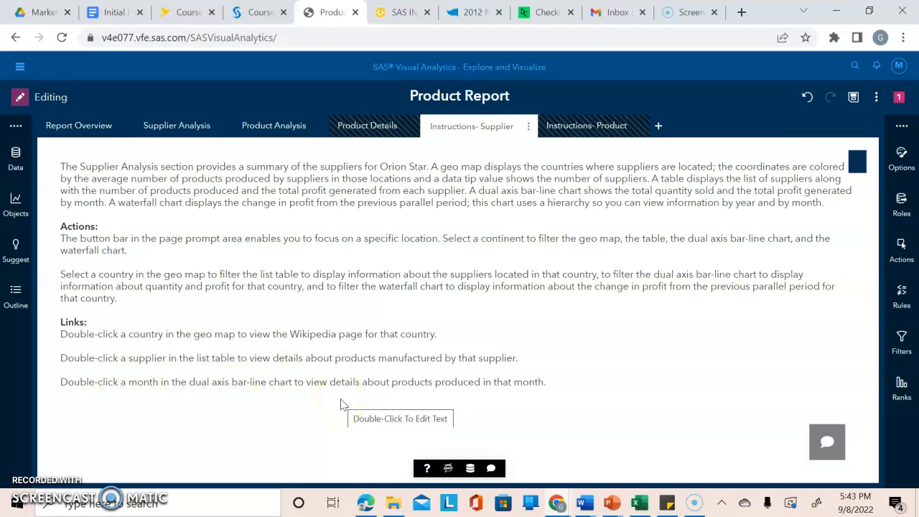
click(185, 140)
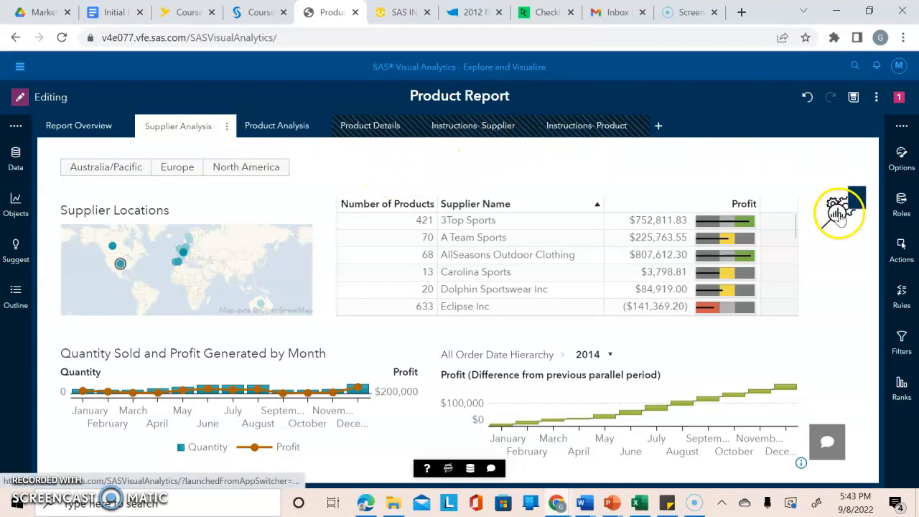
click(837, 213)
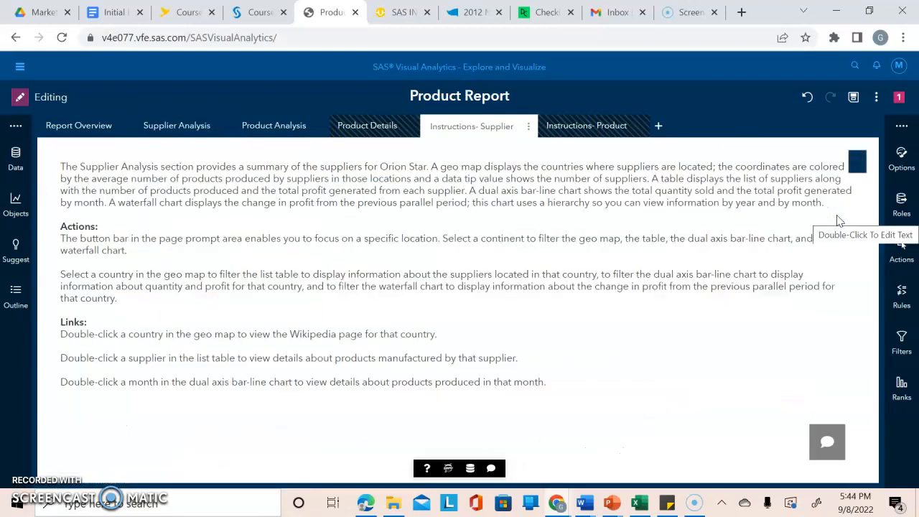